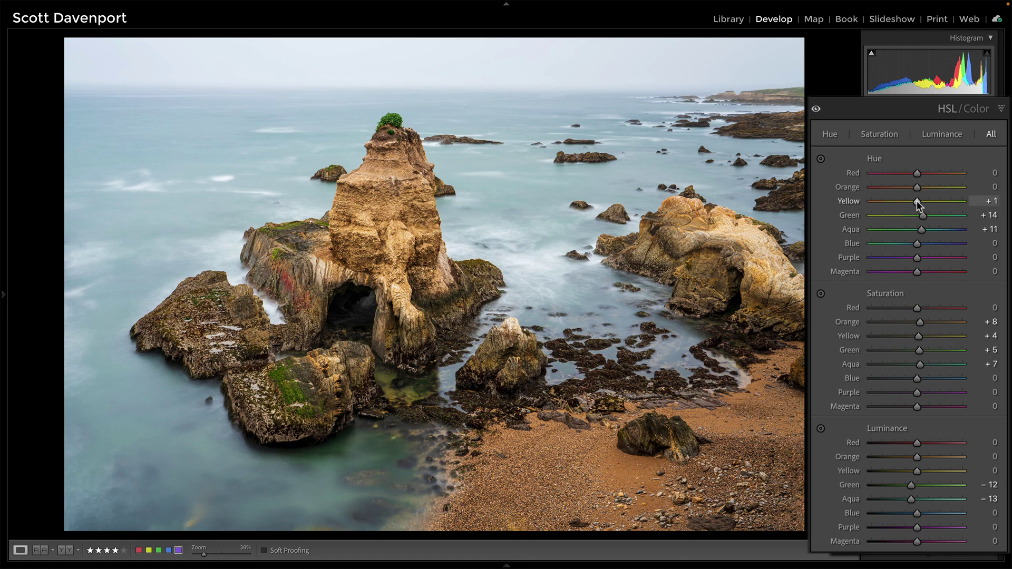
Try shifting the Yellow hue of the whole photo to +71 and undo the change
left_click_drag(917, 201, 949, 201)
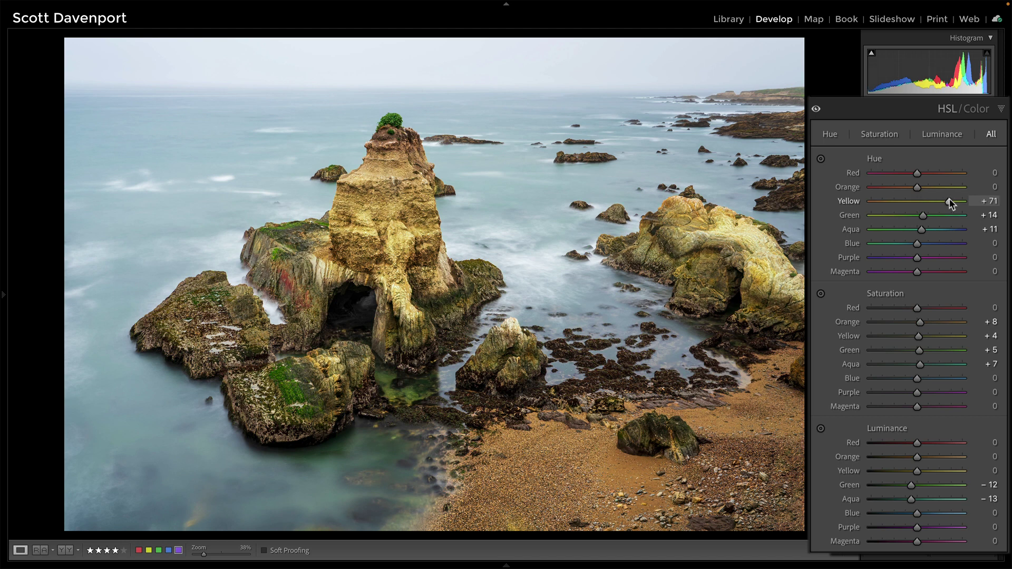
key("ctrl+z")
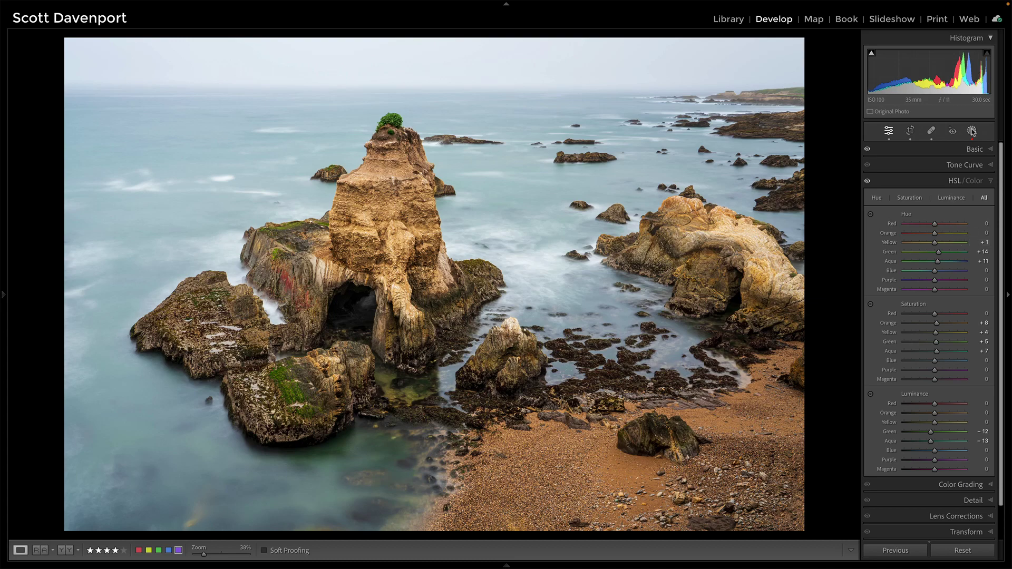
Create a Color Range mask sampled from the green moss on the front rock, with Refine set to 90
left_click(971, 132)
left_click(846, 51)
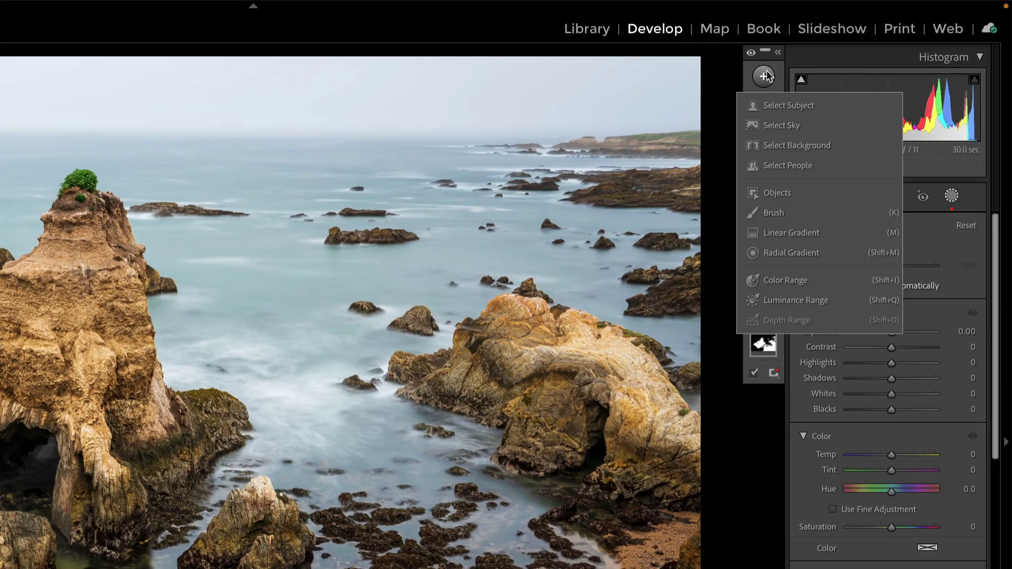
left_click(770, 275)
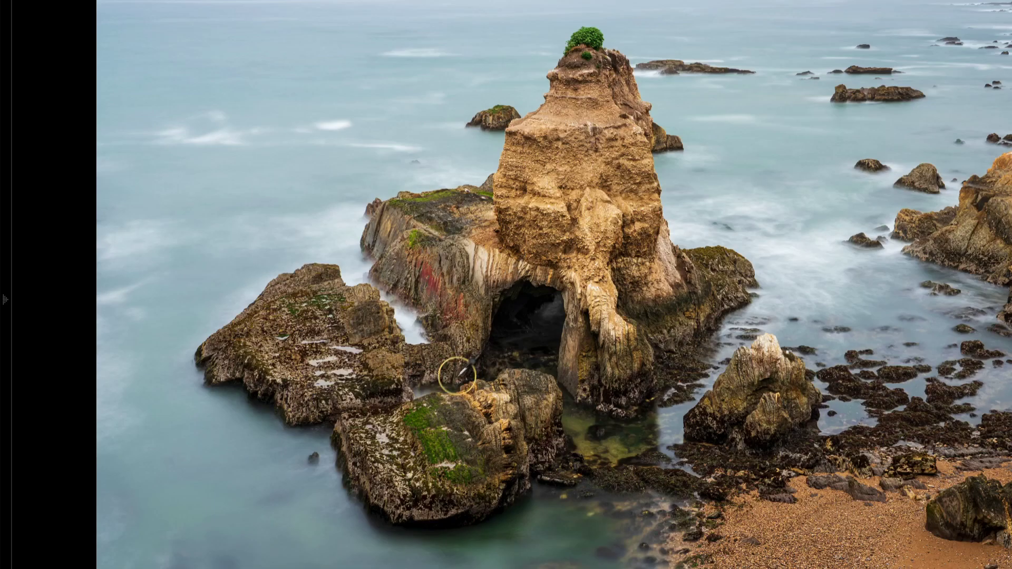
left_click(417, 417)
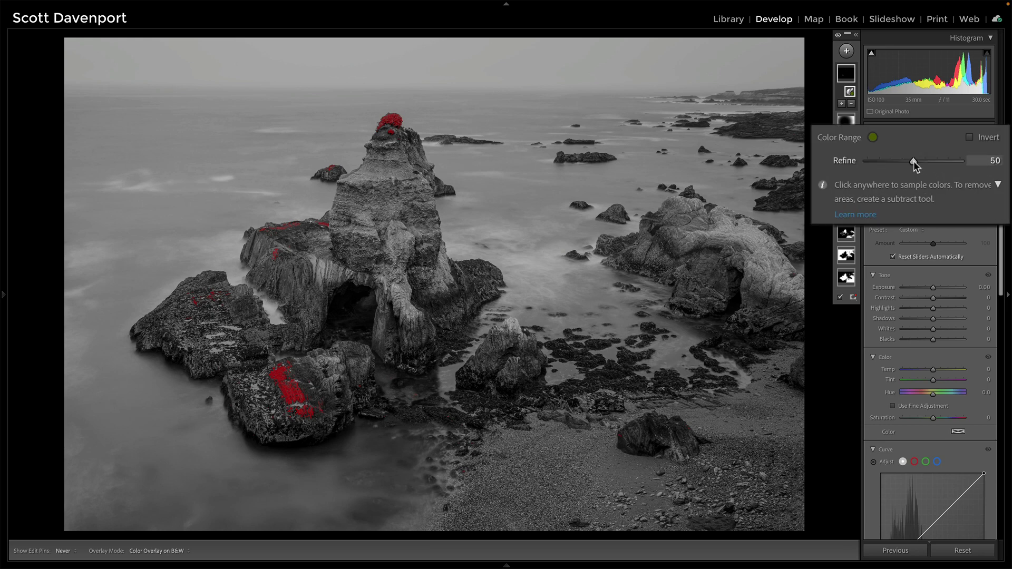
left_click_drag(913, 160, 958, 166)
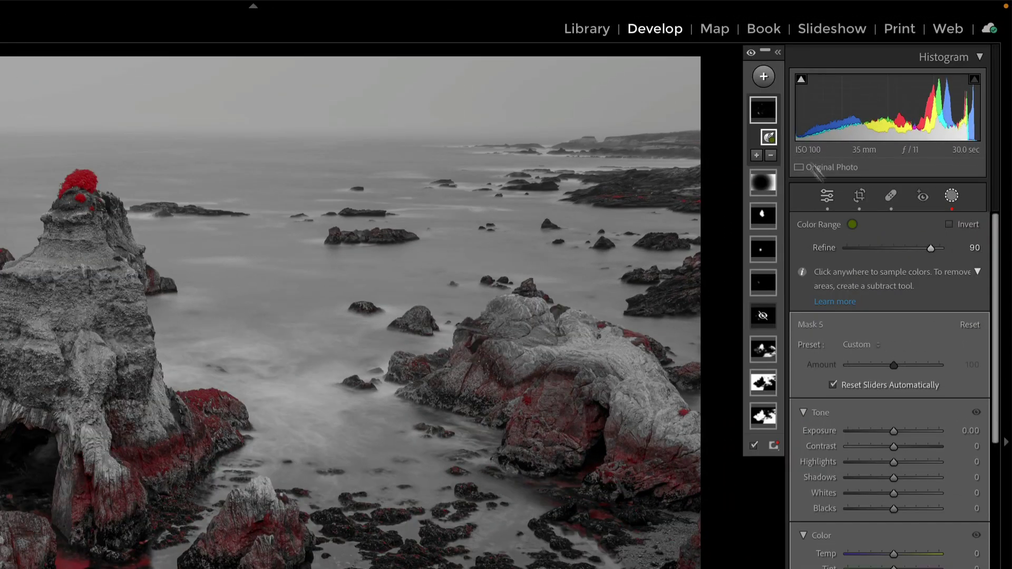
Add a subtracting brush to the moss mask, with size 10 and Auto Mask turned off
left_click(777, 53)
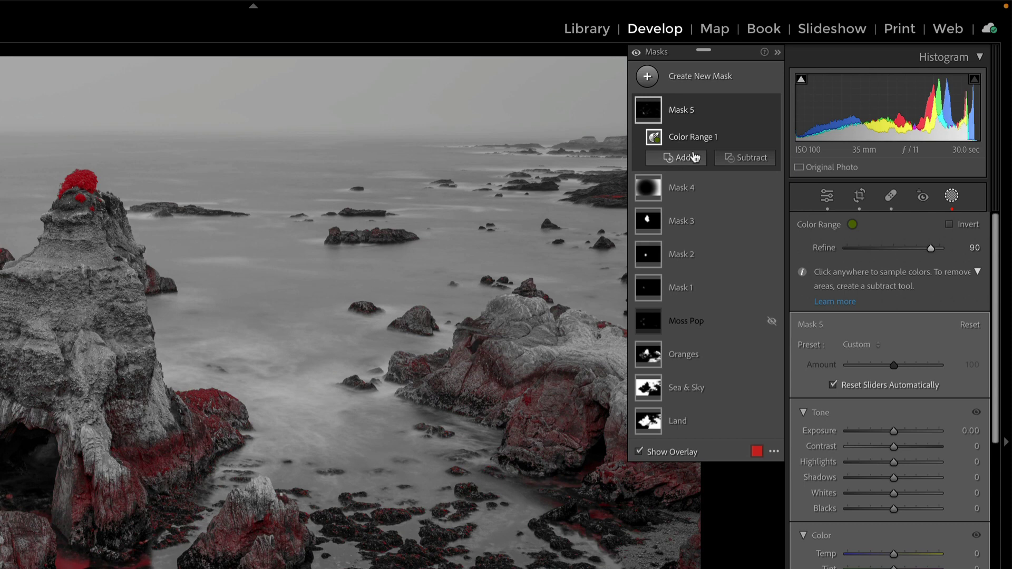
left_click(741, 159)
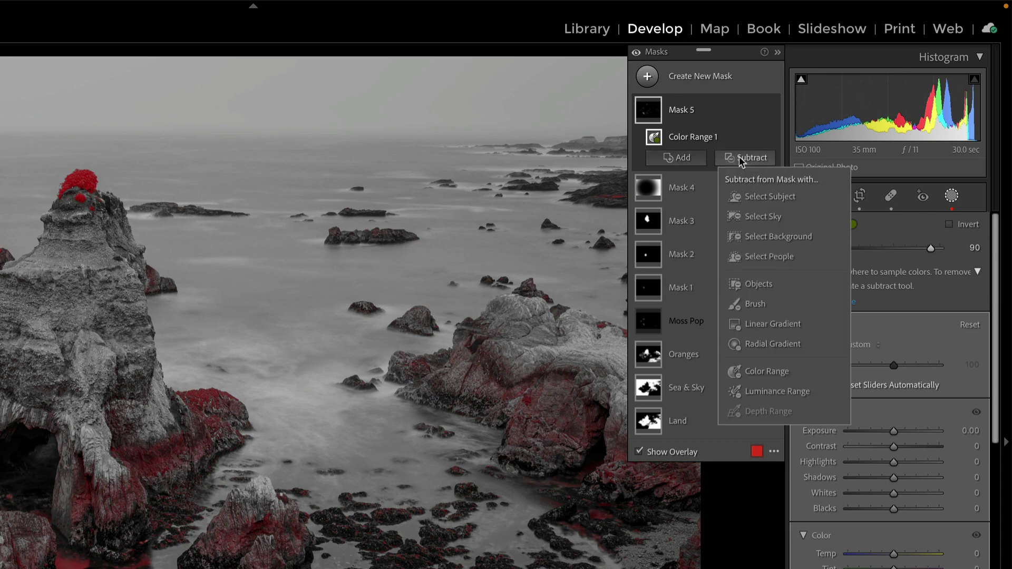
left_click(755, 304)
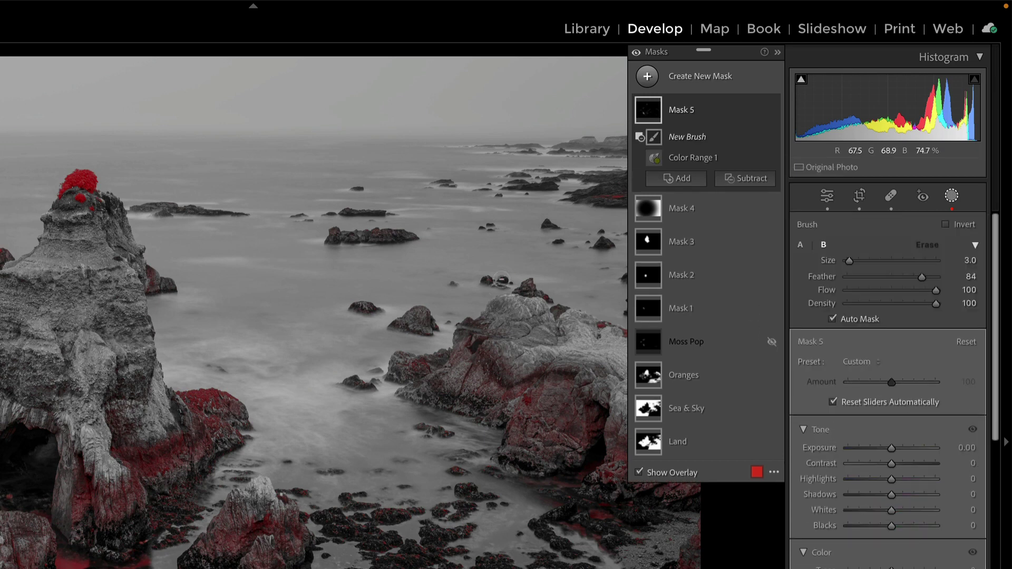
scroll(500, 279, "up", 3)
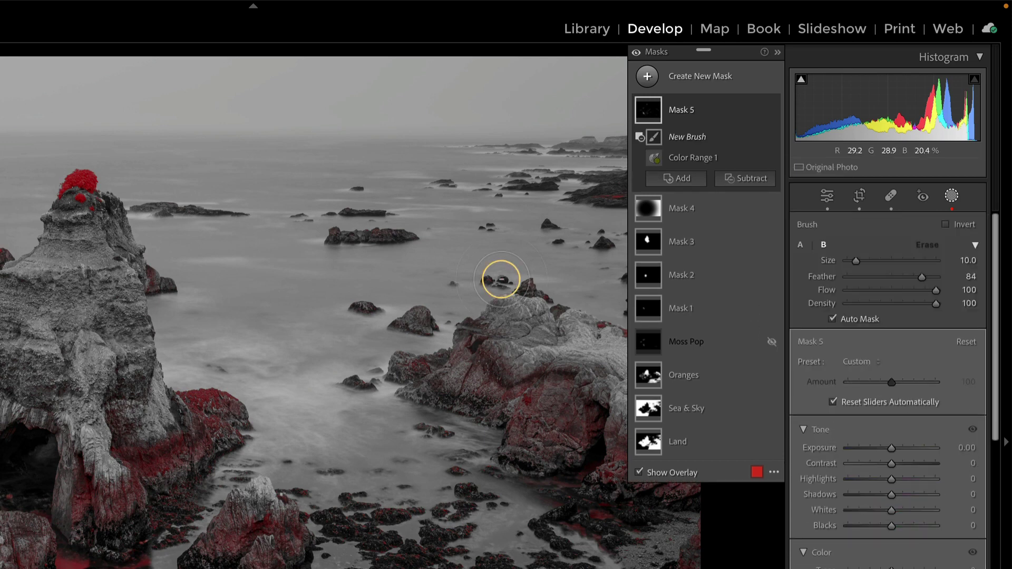
left_click(778, 53)
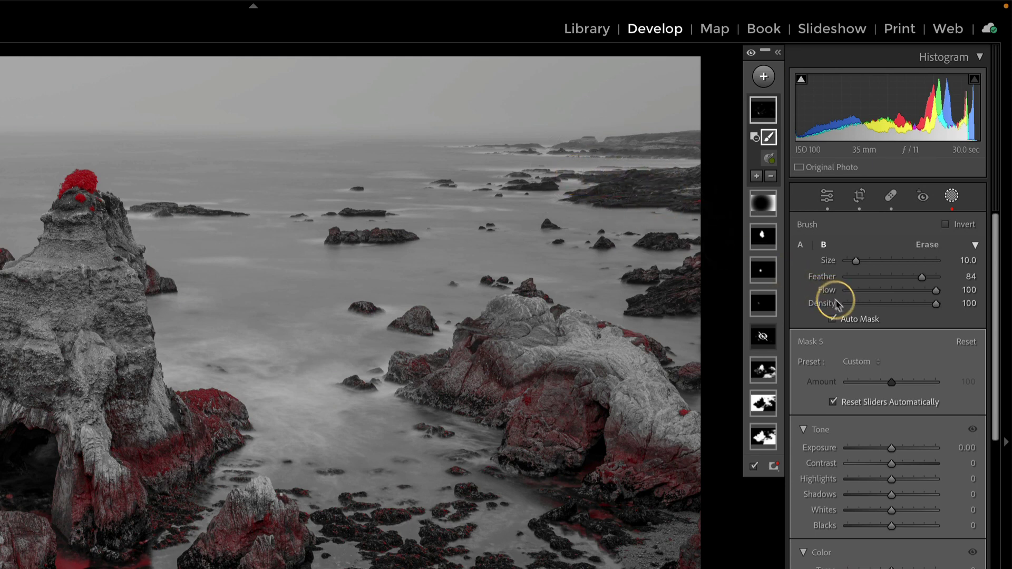
left_click(840, 321)
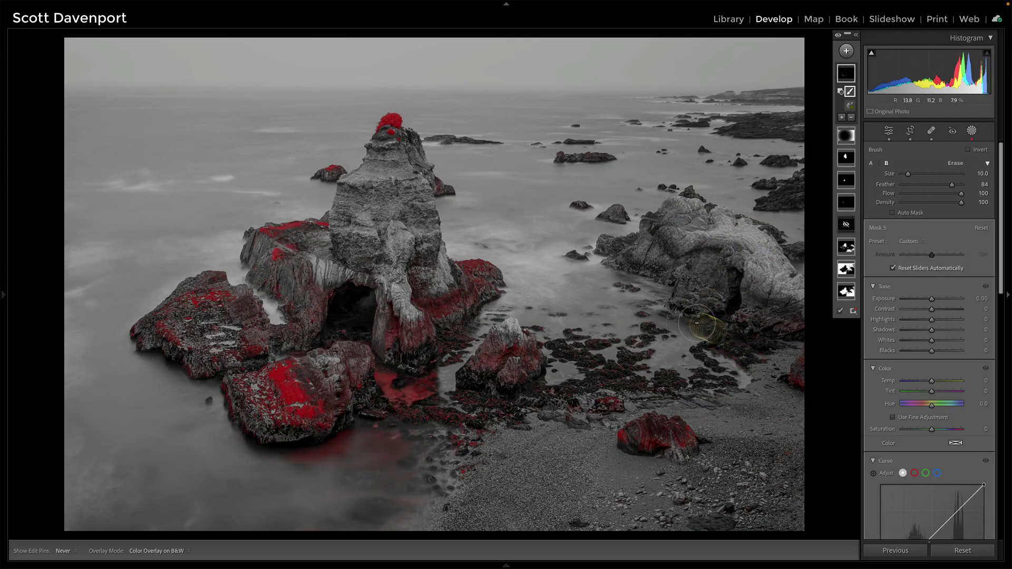
Brush the mask off the shoreline rocks, tide pool, water, the sea stack's base and right side, and the bush on its summit
mouse_move(802, 371)
left_mouse_down()
mouse_move(760, 302)
mouse_move(708, 310)
mouse_move(716, 354)
mouse_move(667, 315)
mouse_move(639, 328)
left_mouse_up()
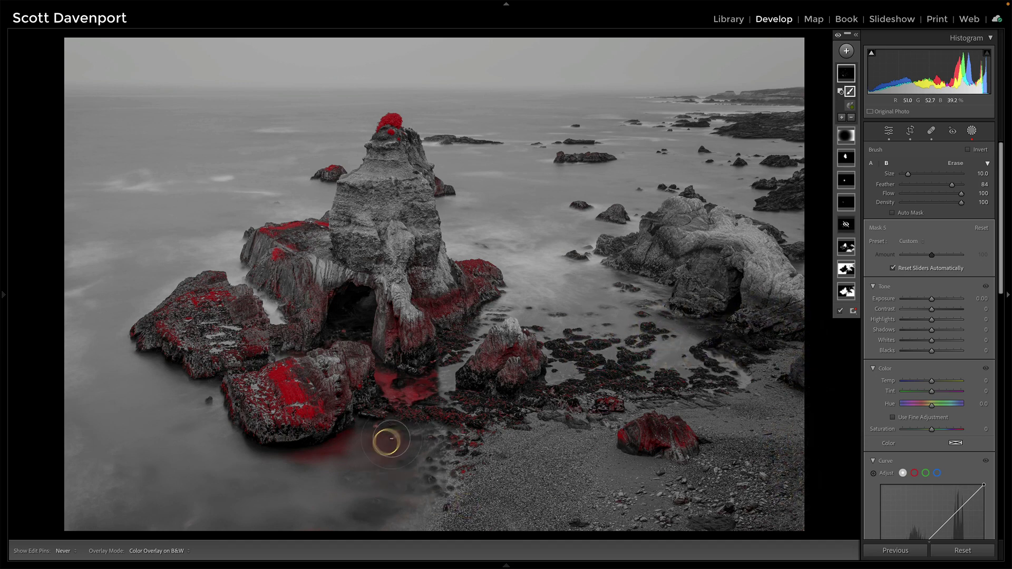
left_click_drag(300, 472, 345, 447)
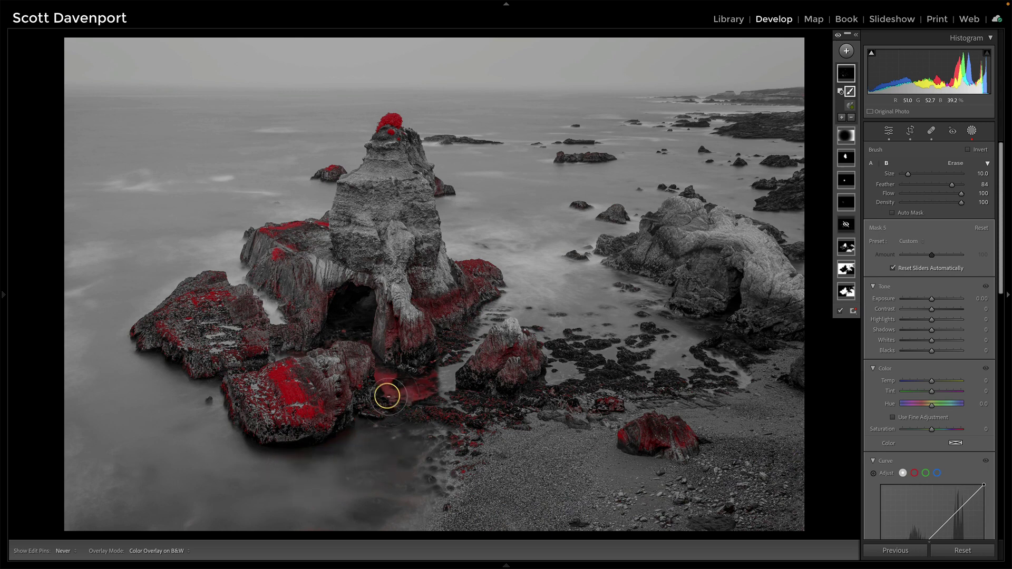
mouse_move(399, 390)
left_mouse_down()
mouse_move(438, 375)
mouse_move(429, 389)
mouse_move(465, 420)
left_mouse_up()
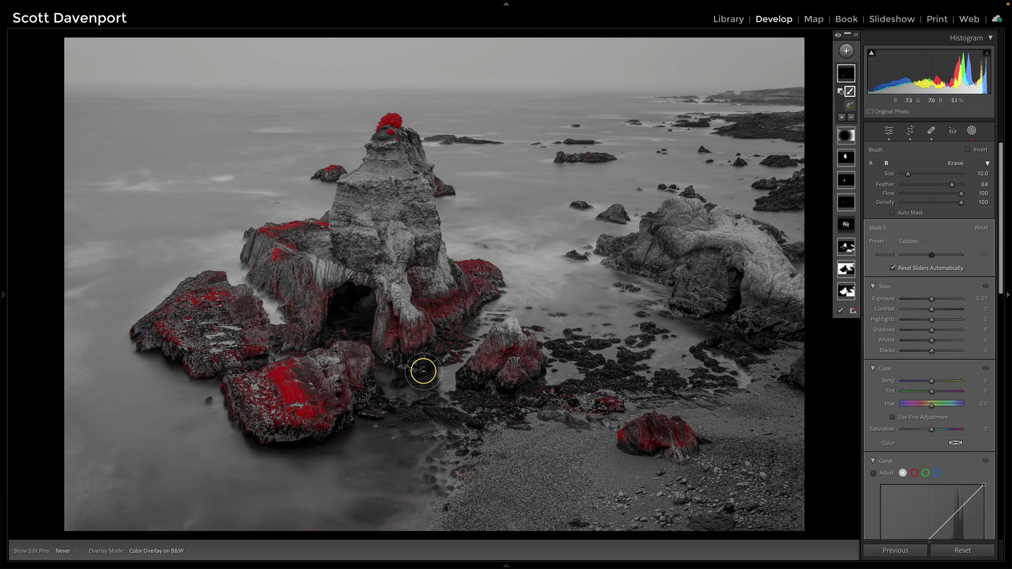
mouse_move(491, 343)
left_mouse_down()
mouse_move(499, 390)
mouse_move(526, 371)
mouse_move(573, 381)
mouse_move(559, 402)
mouse_move(574, 409)
mouse_move(685, 369)
left_mouse_up()
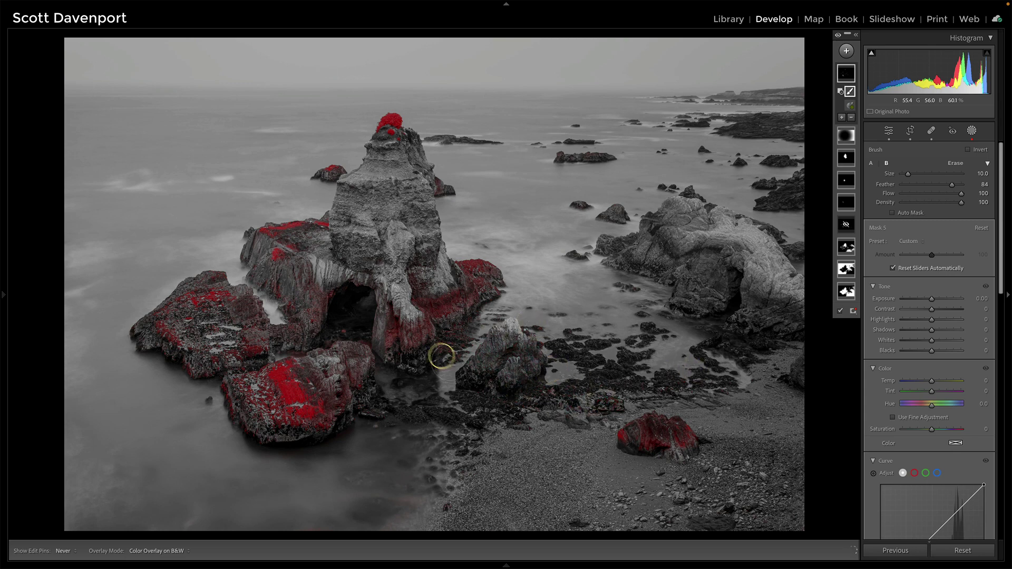
mouse_move(390, 320)
left_mouse_down()
mouse_move(461, 293)
mouse_move(446, 306)
mouse_move(453, 276)
mouse_move(418, 286)
mouse_move(463, 271)
left_mouse_up()
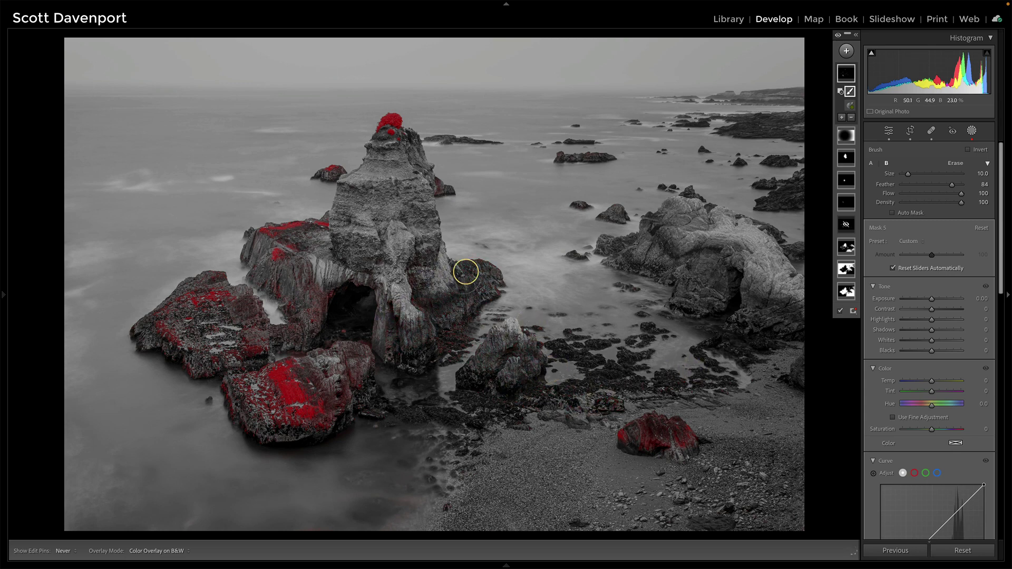
mouse_move(403, 160)
left_mouse_down()
mouse_move(384, 118)
mouse_move(368, 125)
left_mouse_up()
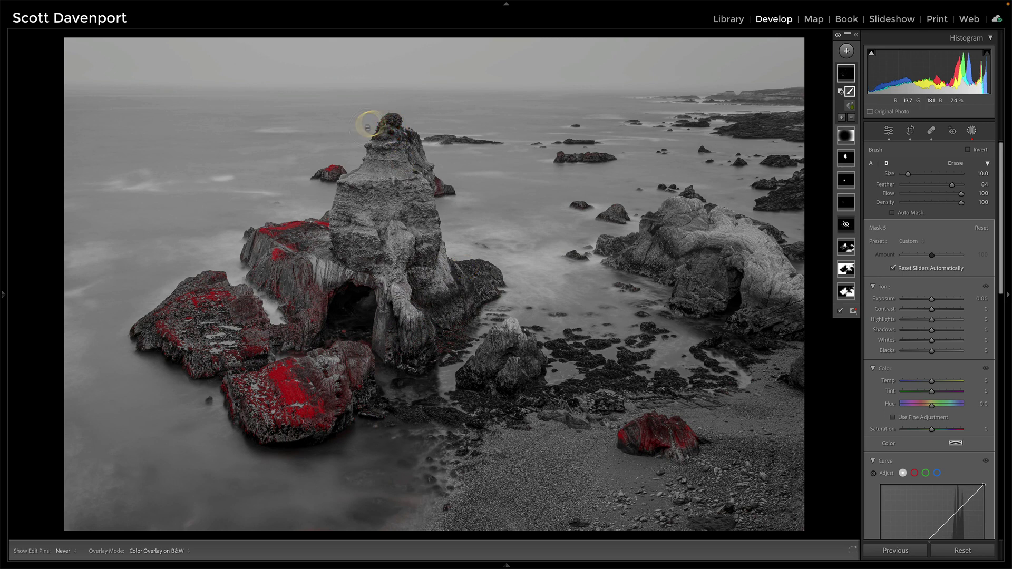
left_click(439, 185)
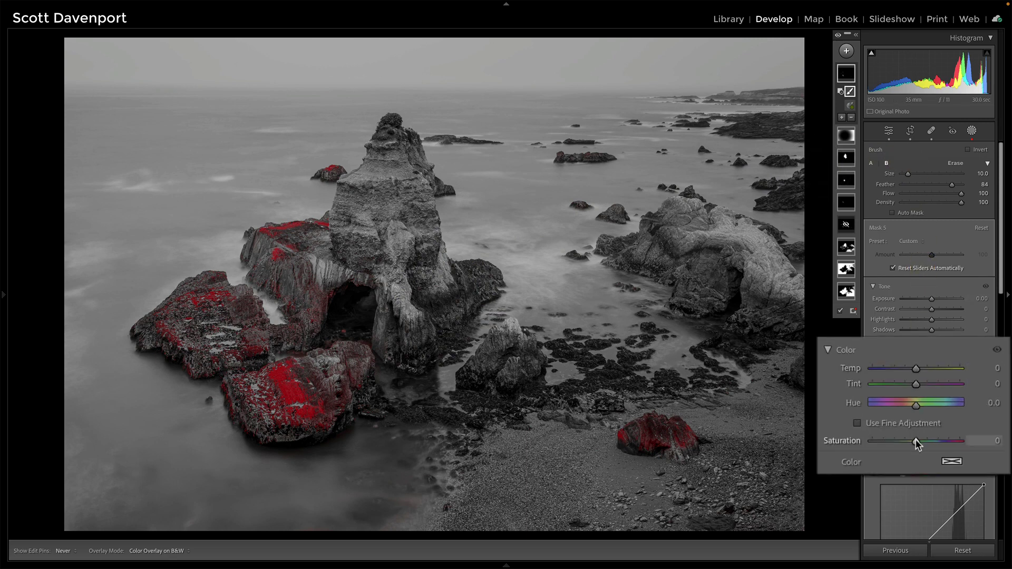
Hide the mask overlay, try a Saturation of 44 on the masked moss and reset it to 0
key("o")
mouse_move(916, 440)
left_mouse_down()
mouse_move(942, 440)
mouse_move(885, 442)
mouse_move(934, 441)
left_mouse_up()
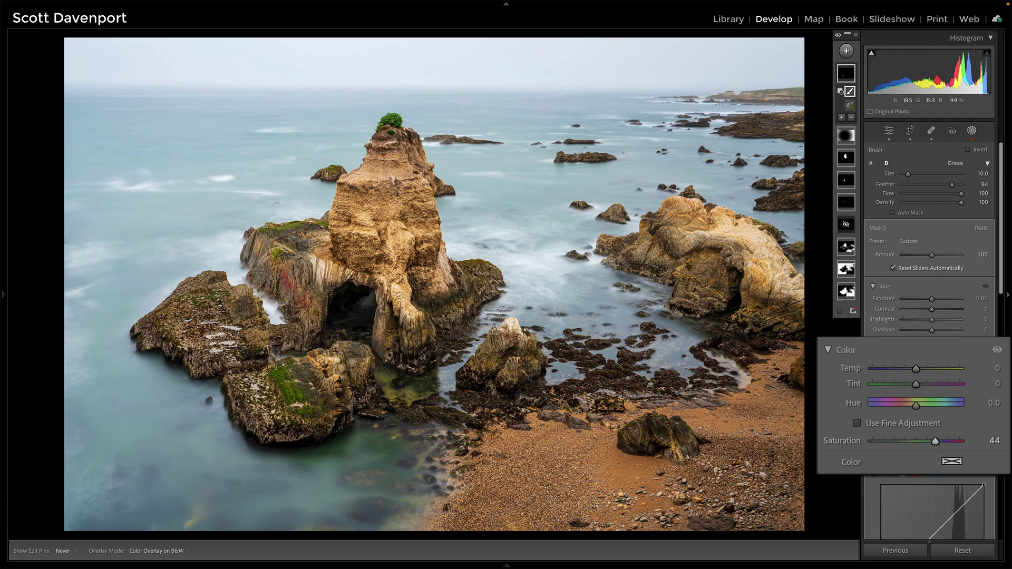
key("z")
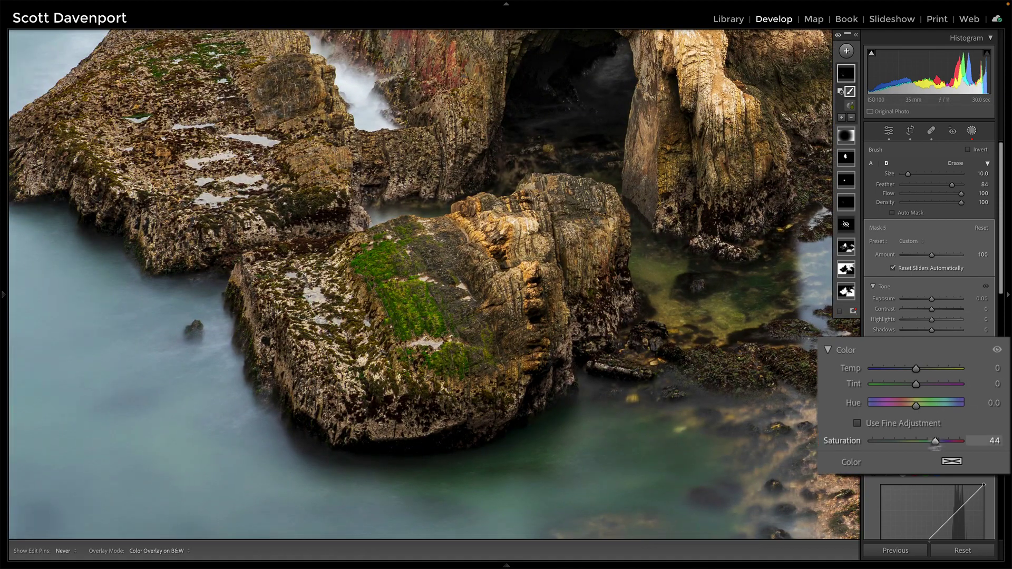
mouse_move(934, 440)
left_mouse_down()
mouse_move(860, 447)
mouse_move(931, 440)
left_mouse_up()
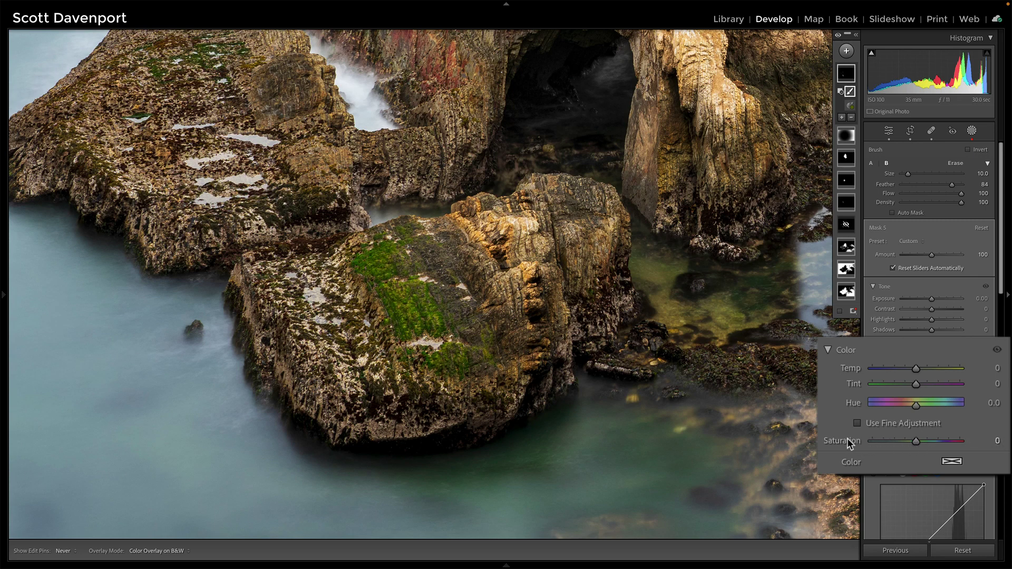
Set the moss mask's Saturation to 15 and, with fine adjustment enabled, its Hue to 4.4
key("o")
key("o")
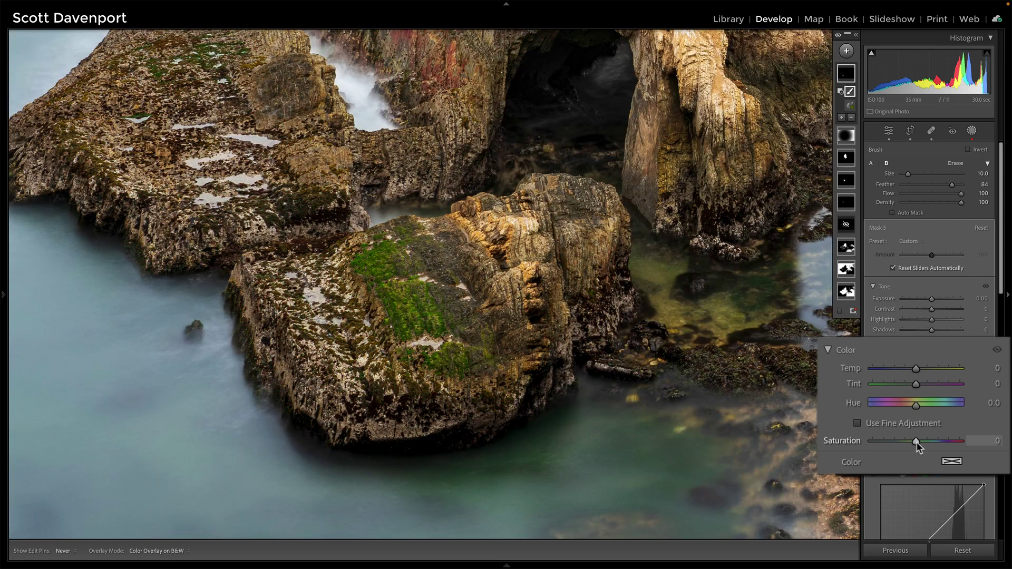
left_click_drag(915, 442, 922, 441)
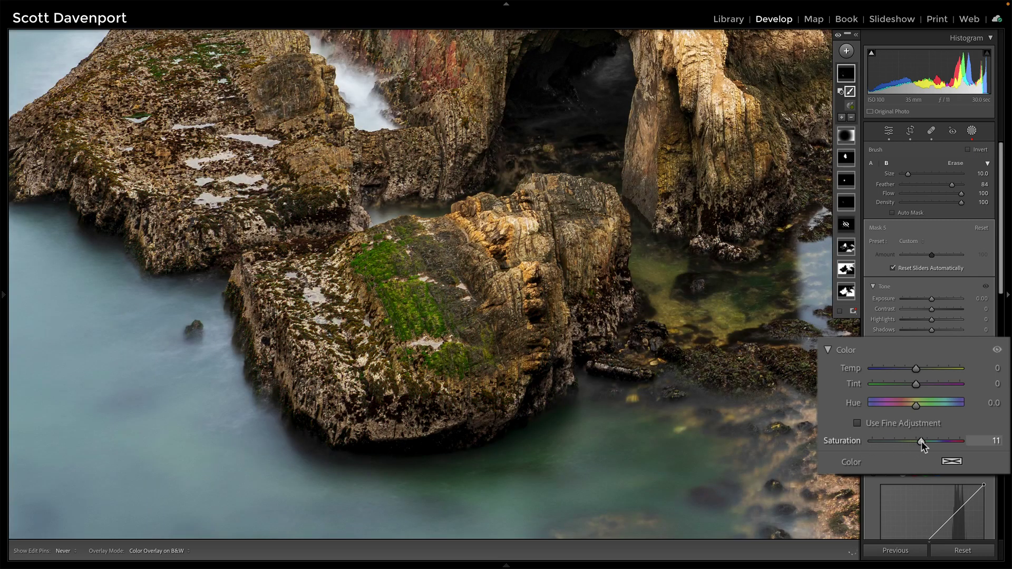
left_click(858, 422)
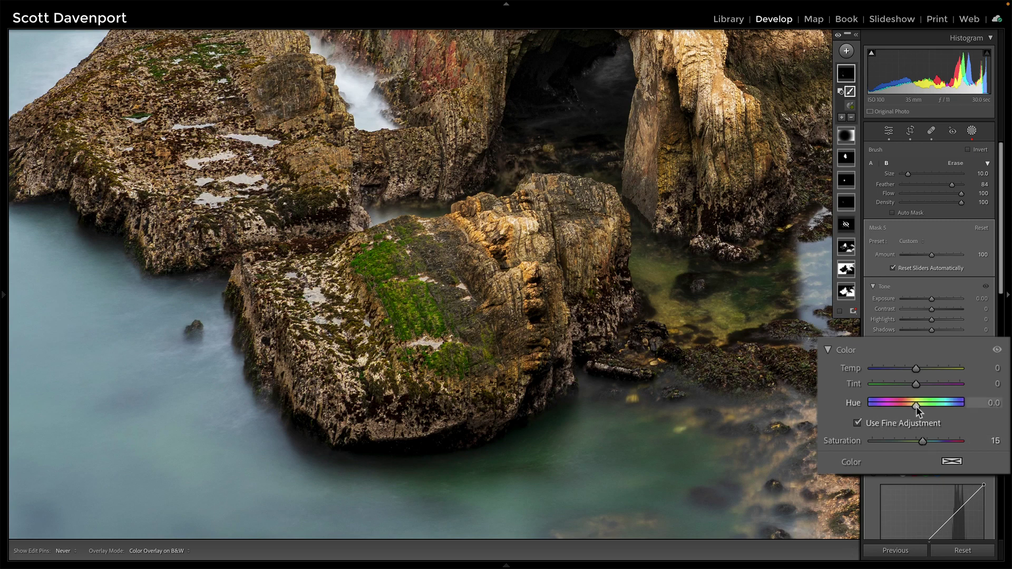
left_click_drag(916, 407, 937, 404)
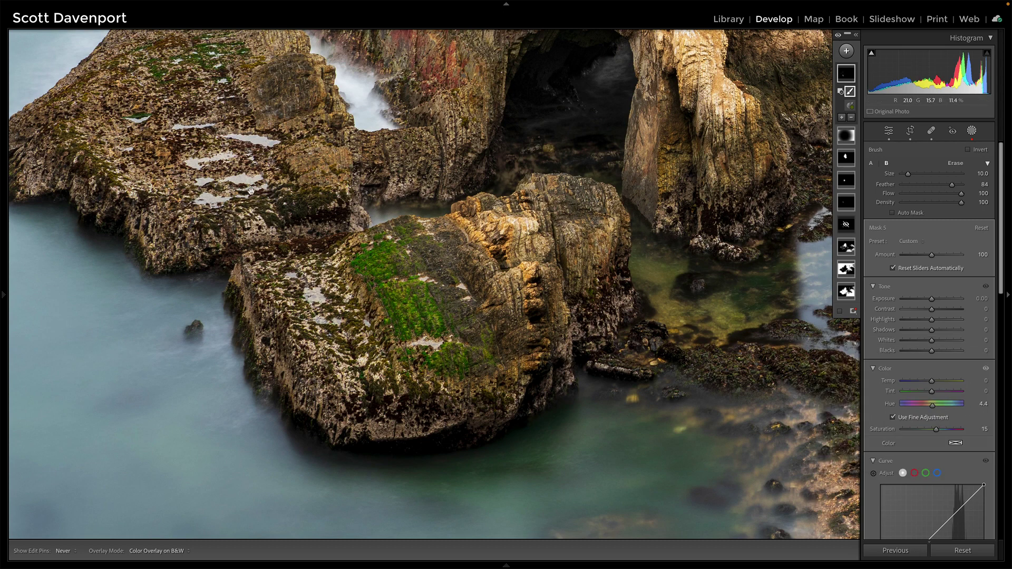
Compare the mossy rocks with the moss mask and its subtracting brush switched off and on
scroll(251, 191, "up", 5)
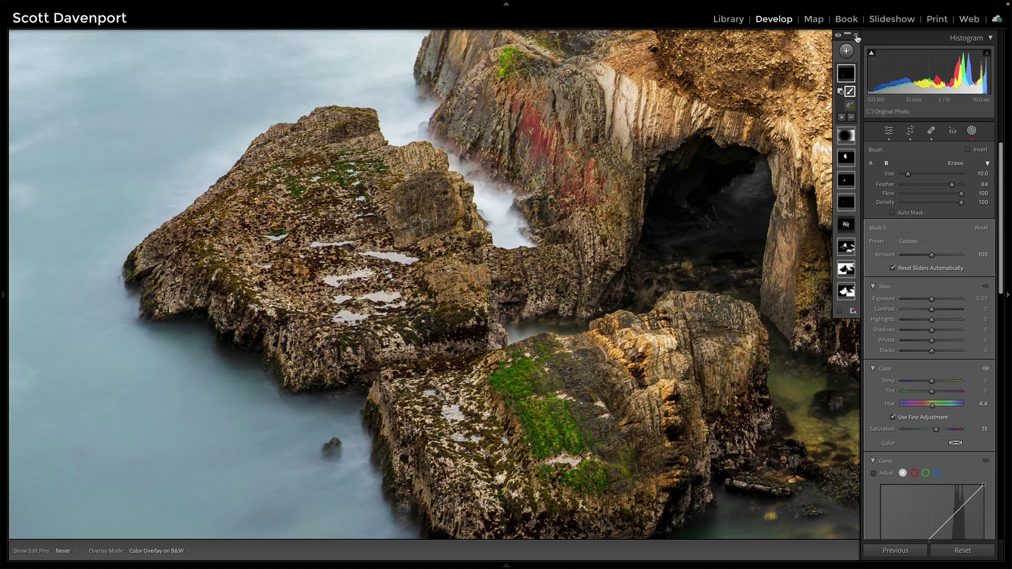
left_click(856, 36)
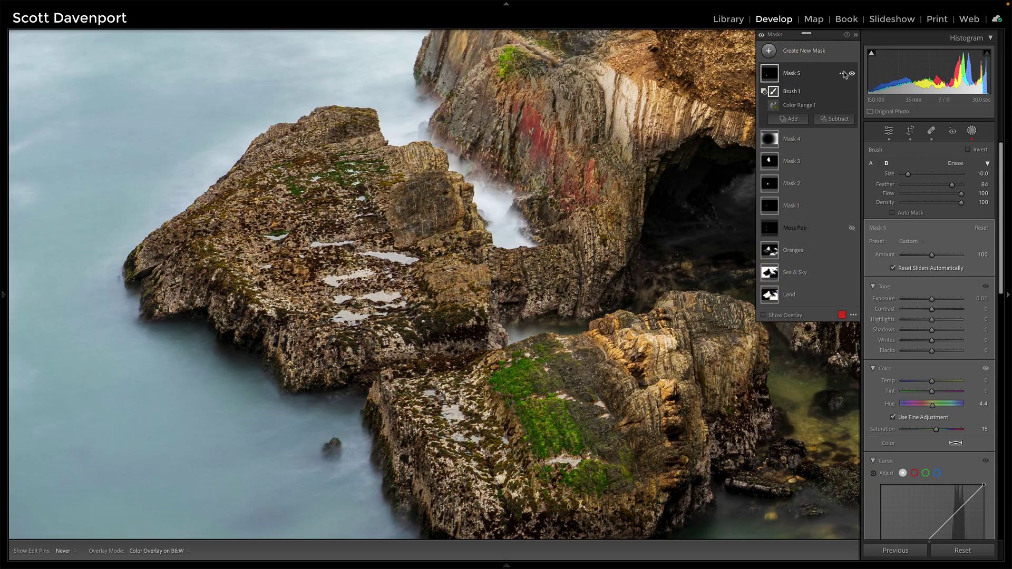
left_click(852, 74)
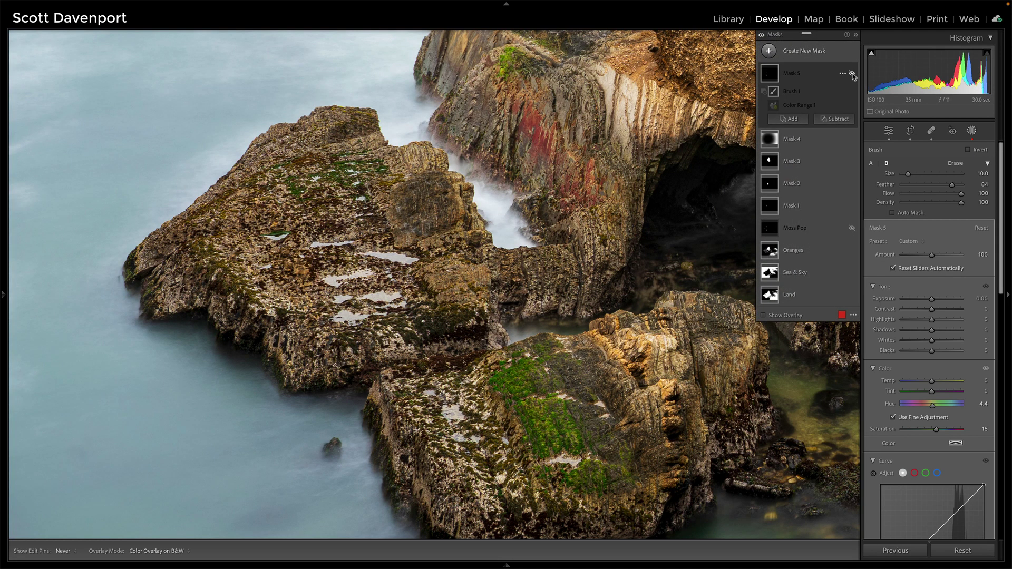
left_click(852, 74)
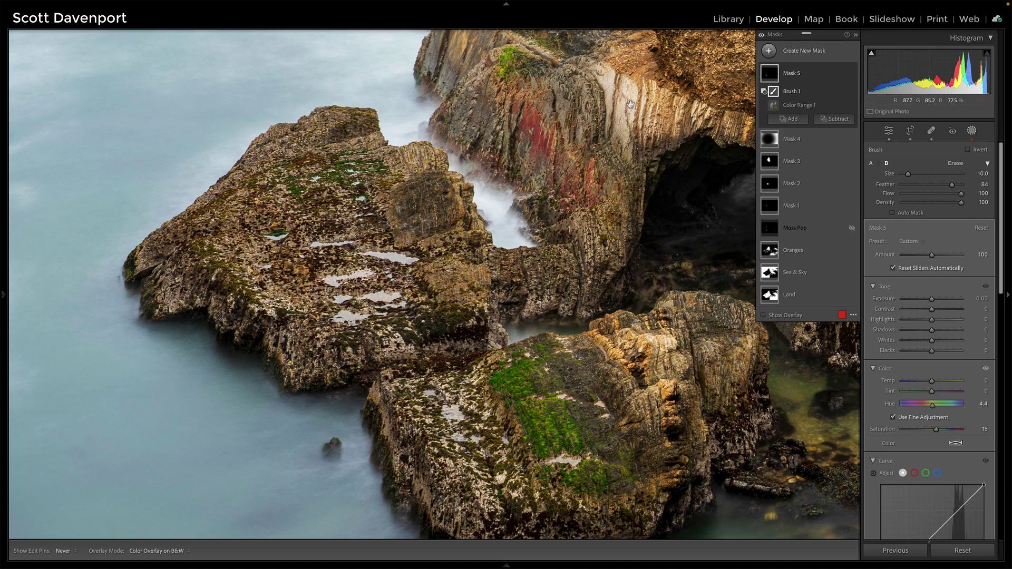
scroll(630, 105, "up", 5)
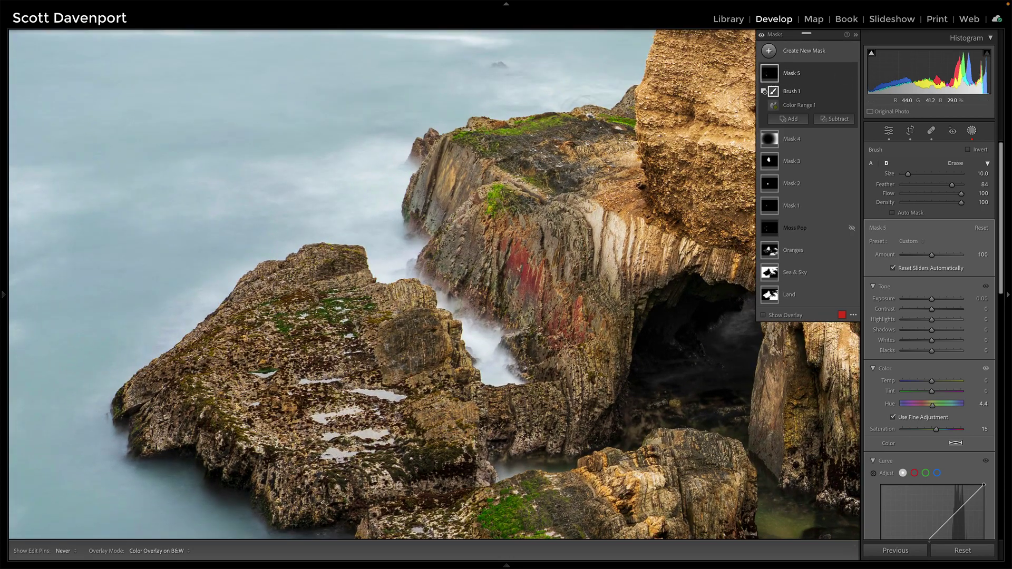
left_click(852, 92)
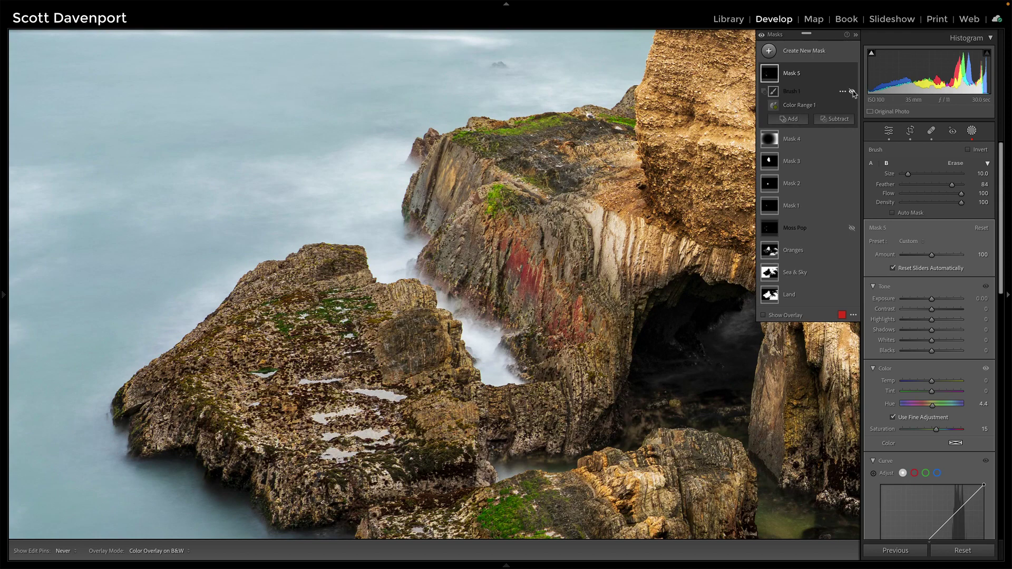
left_click(852, 92)
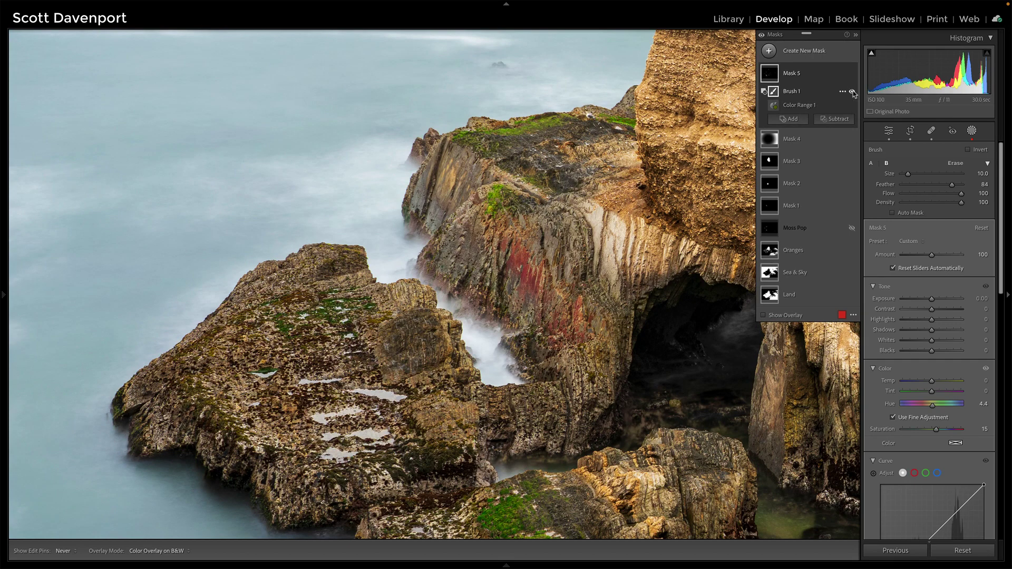
left_click(852, 74)
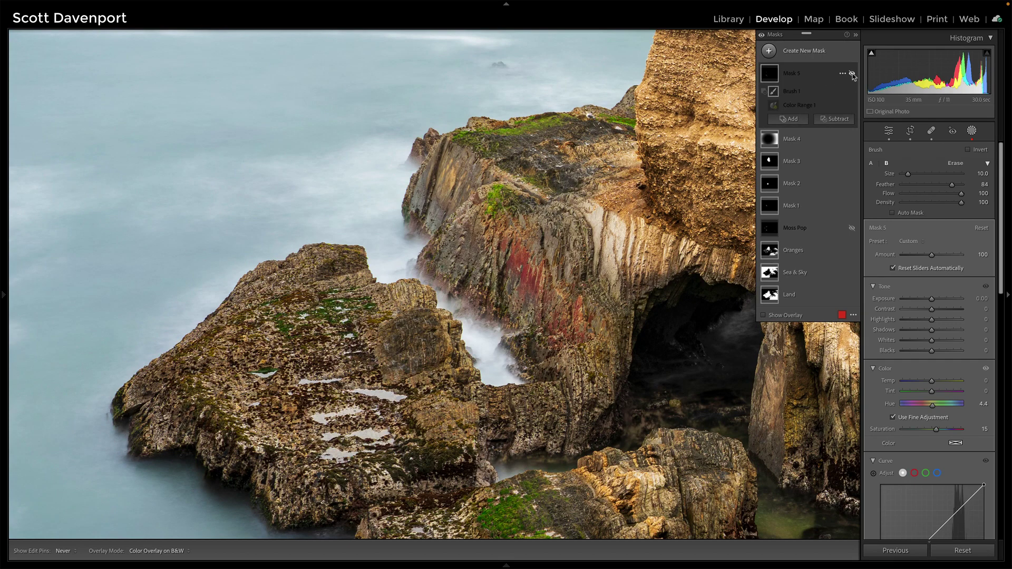
left_click(852, 73)
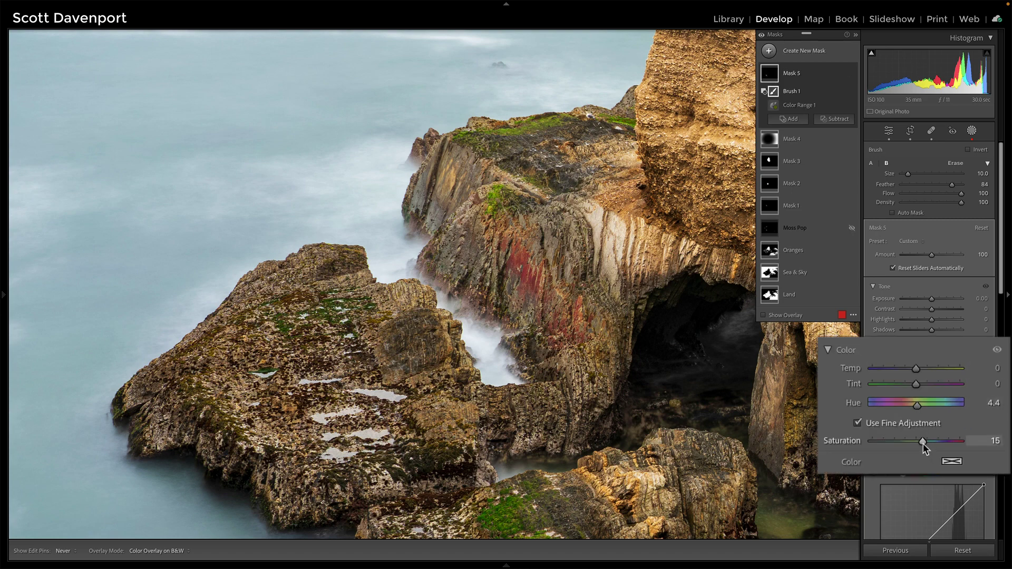
Set the moss mask's Saturation to 22 and compare the whole photo with the mask off and on
left_click_drag(922, 443, 926, 444)
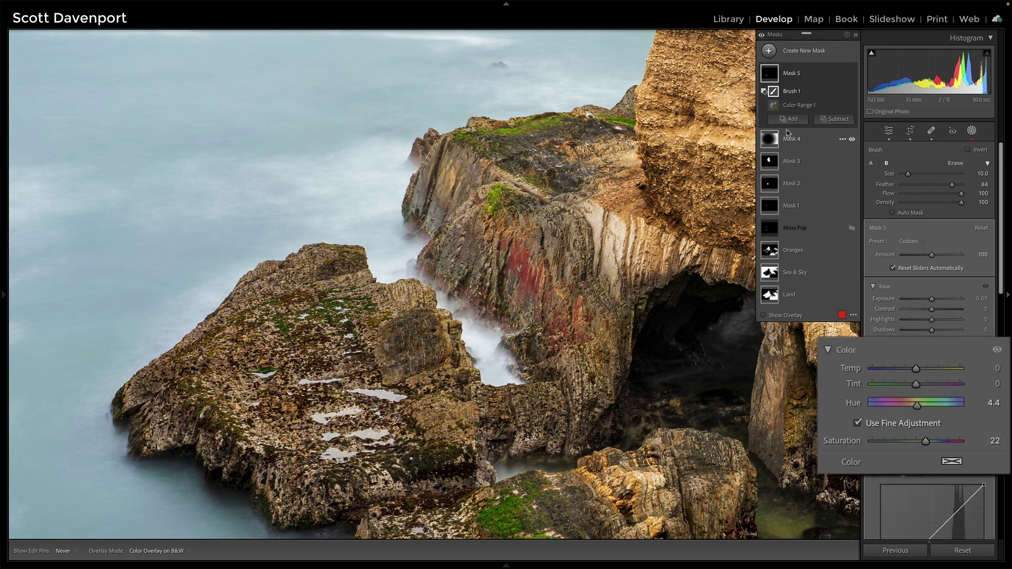
mouse_move(770, 76)
key("z")
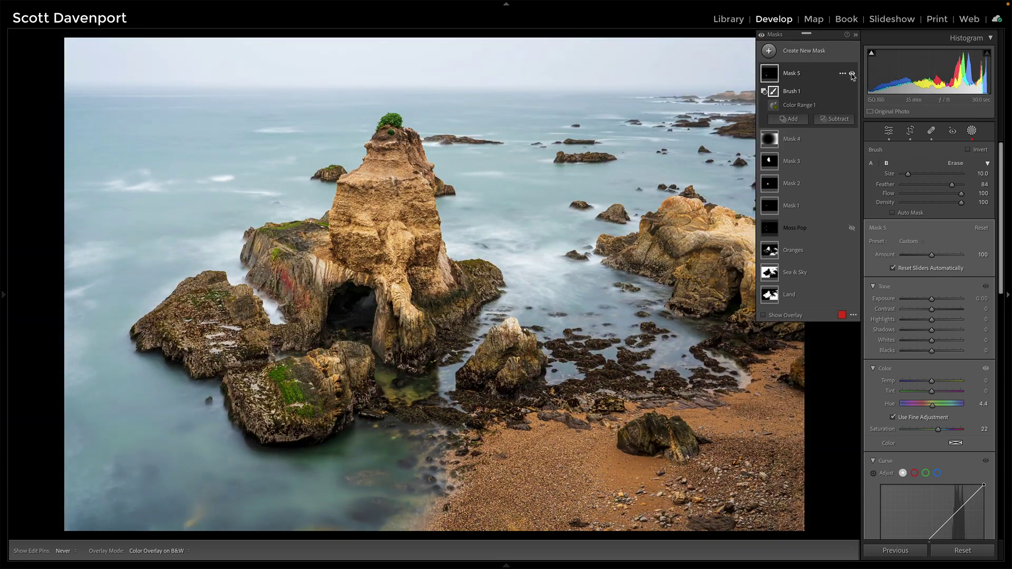
left_click(851, 74)
left_click(852, 74)
left_click(851, 74)
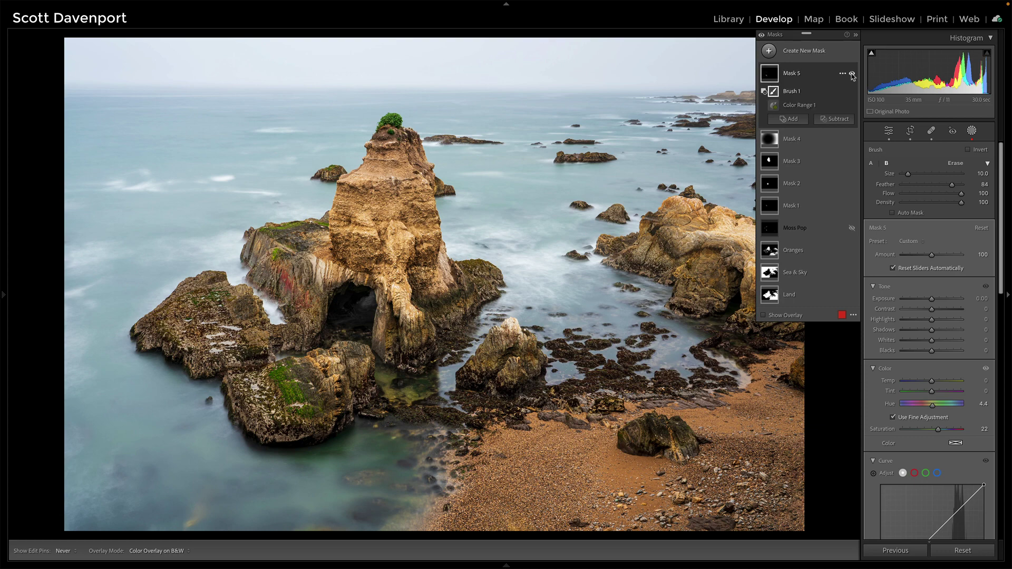